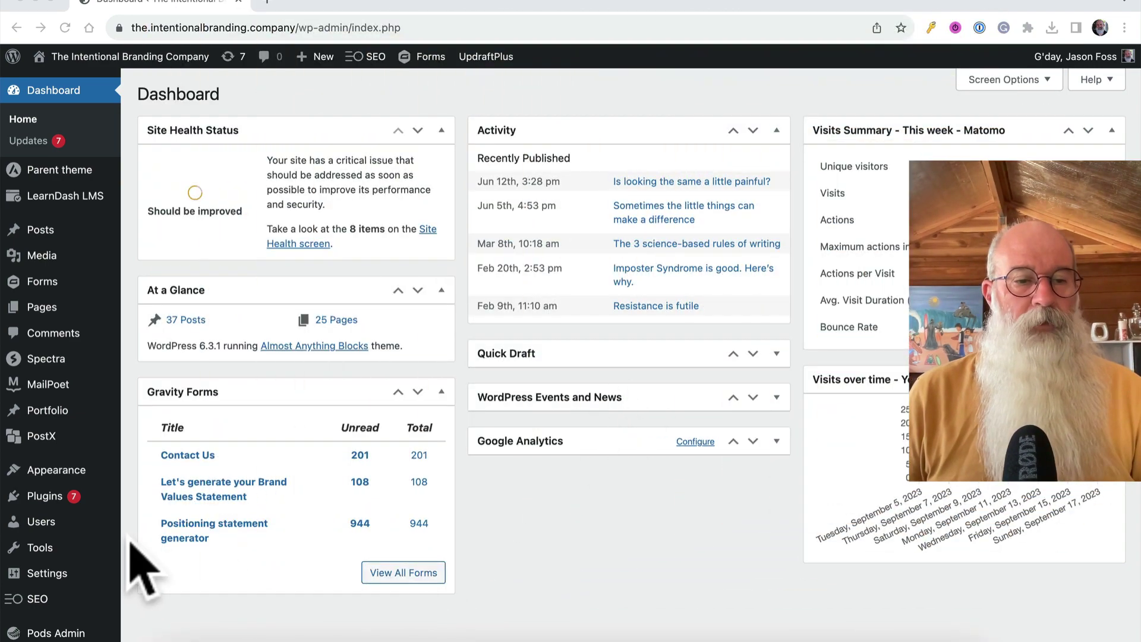
Step: Review the Matomo Summary: 205 visits, 175 unique visitors and 48% bounce rate this month
scroll(129, 544, down, 3)
scroll(117, 535, up, 2)
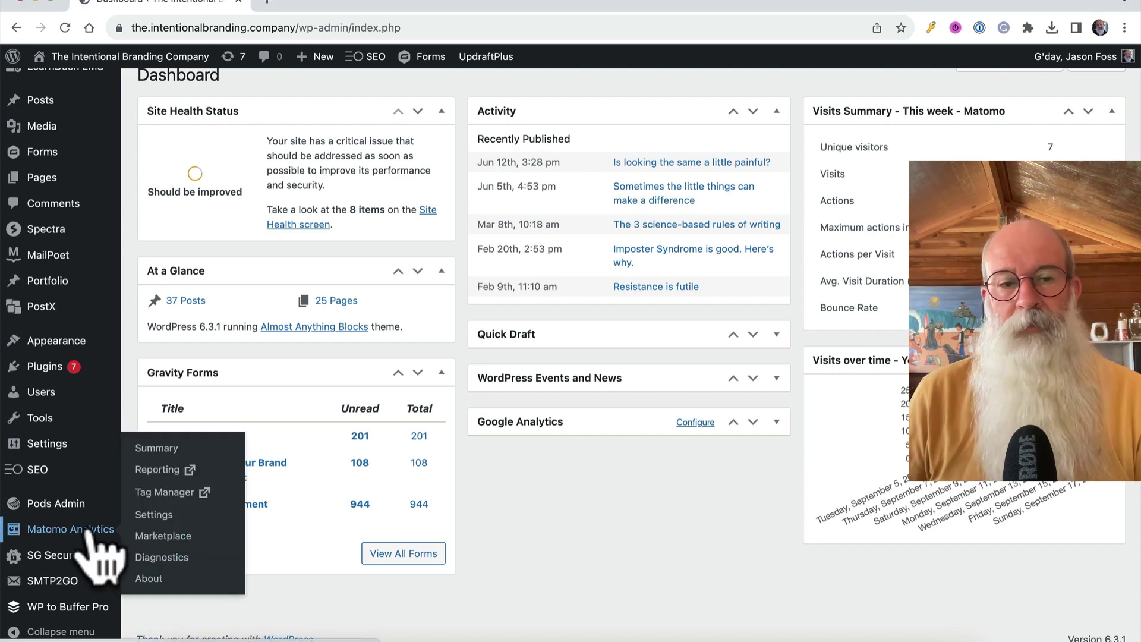
click(90, 530)
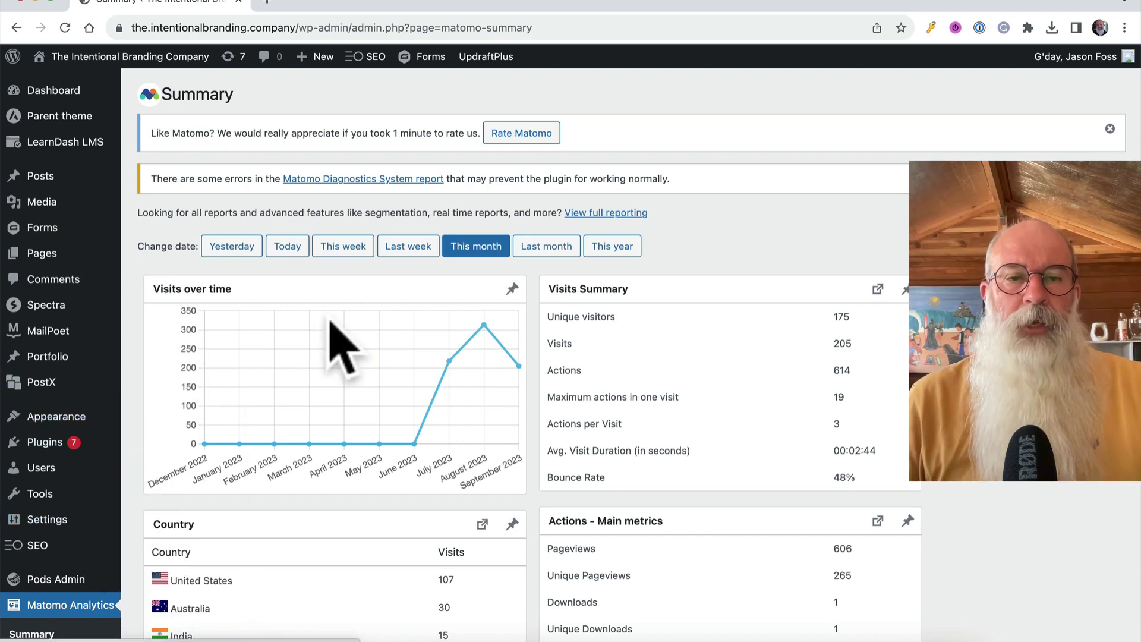
scroll(351, 321, down, 1)
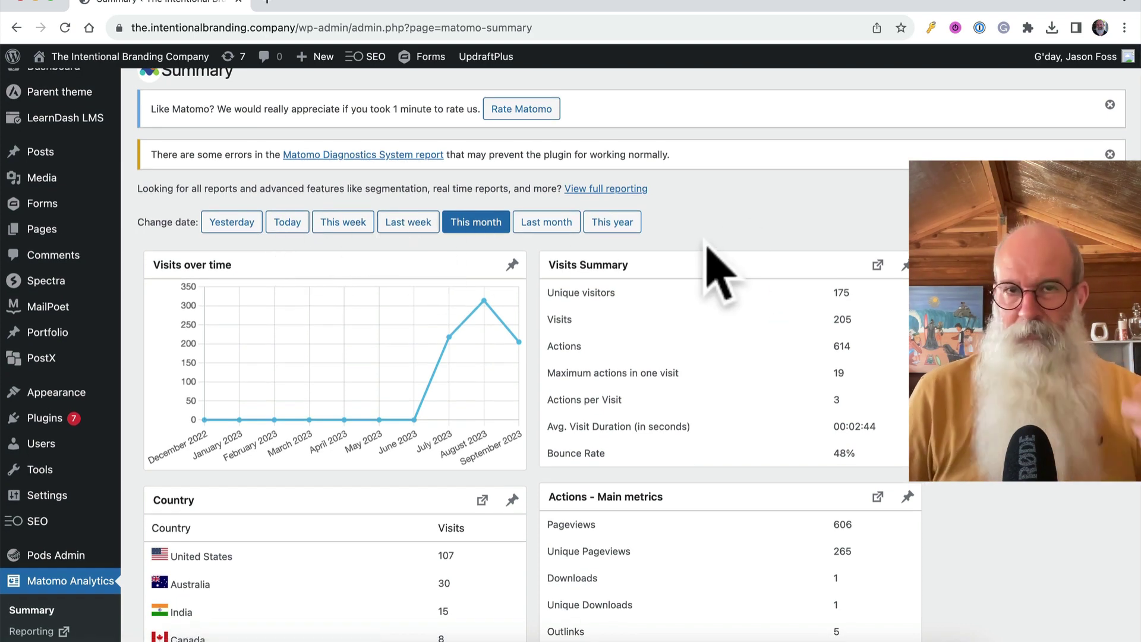
scroll(706, 240, up, 1)
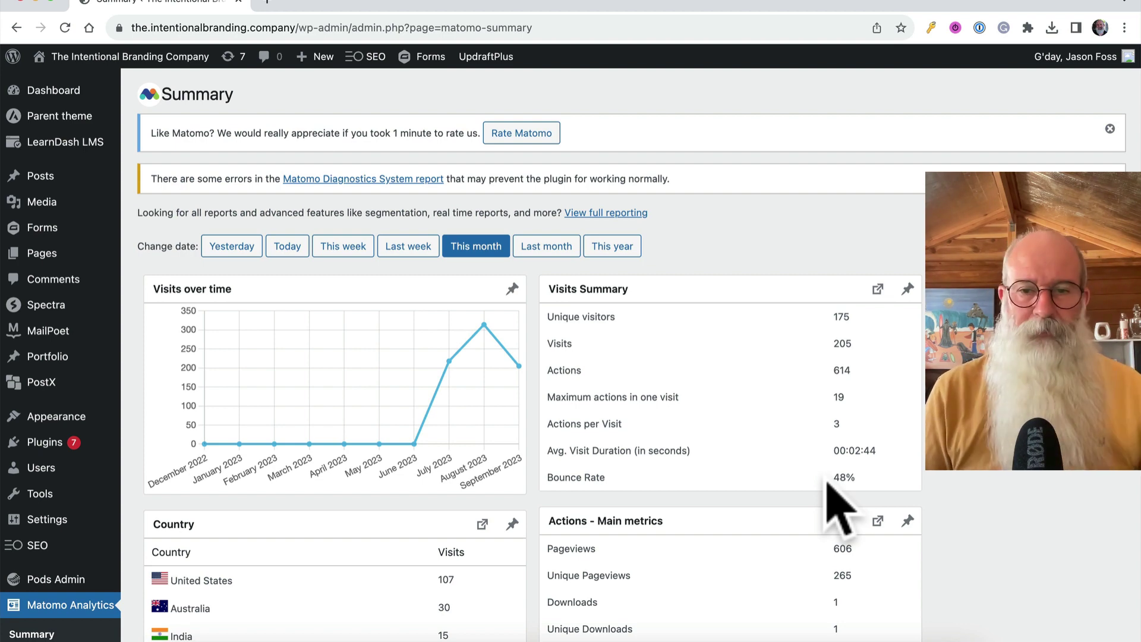
scroll(1019, 487, down, 3)
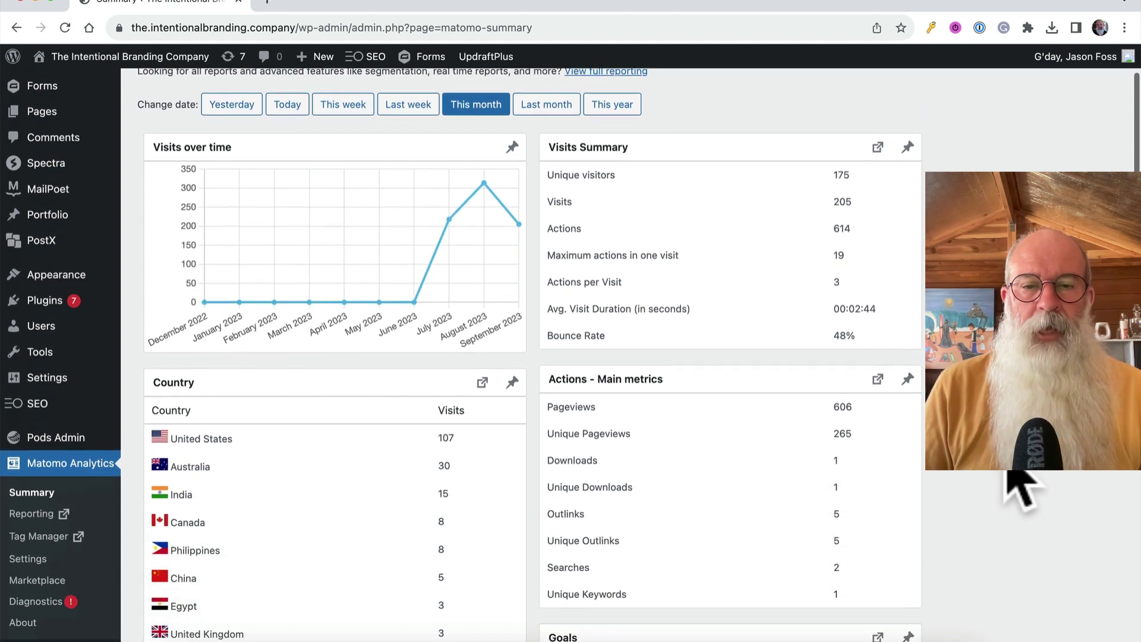
scroll(1009, 474, down, 2)
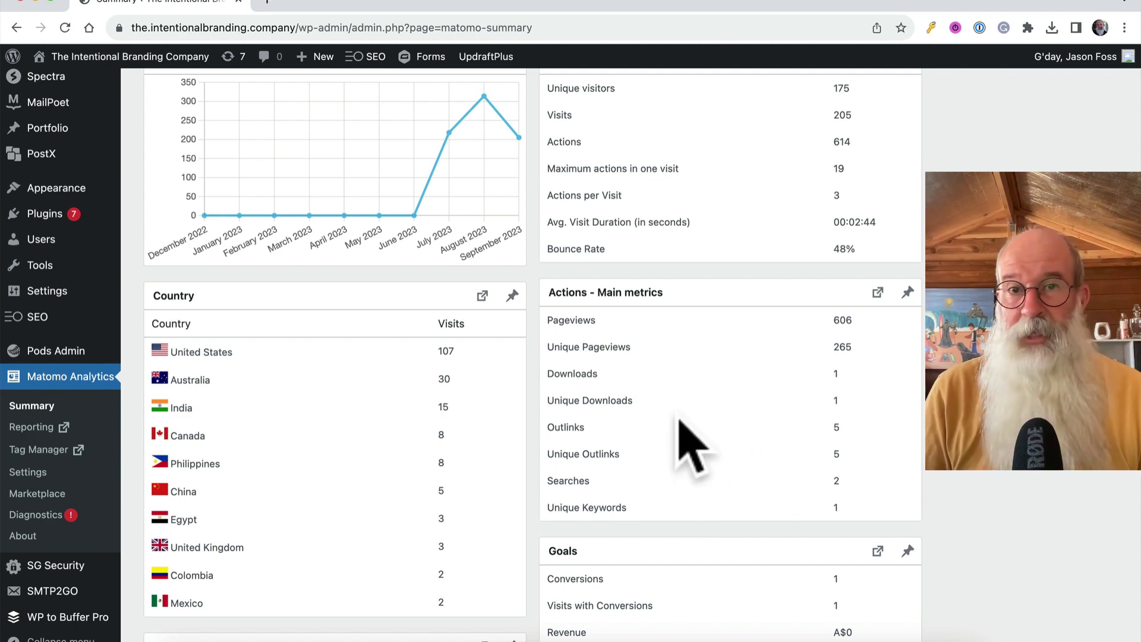
scroll(684, 428, down, 8)
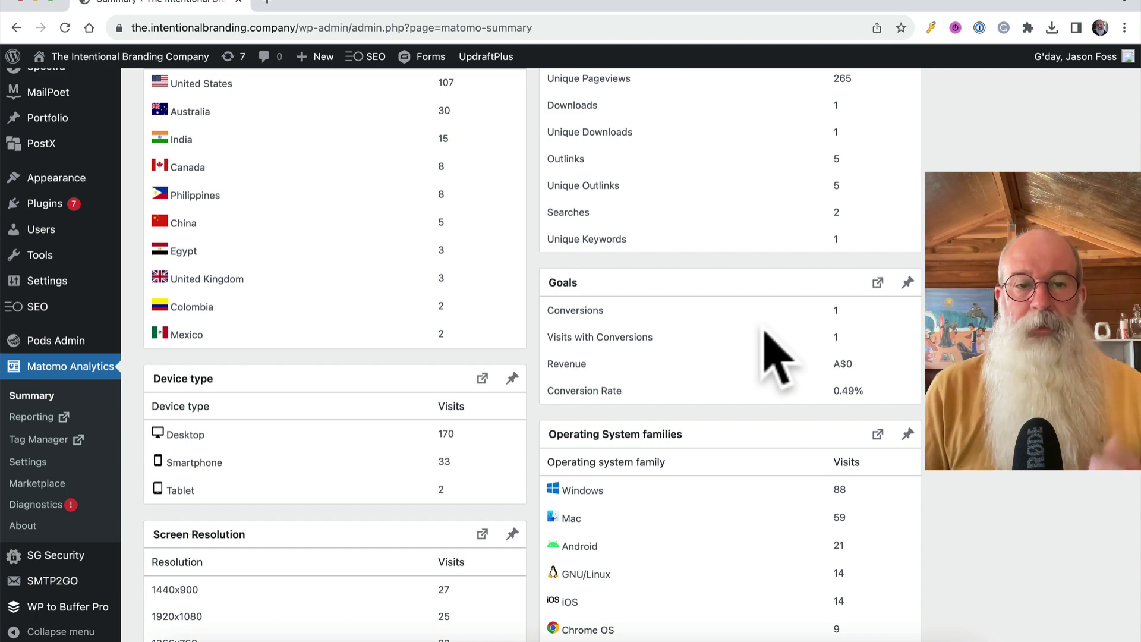
scroll(772, 354, down, 4)
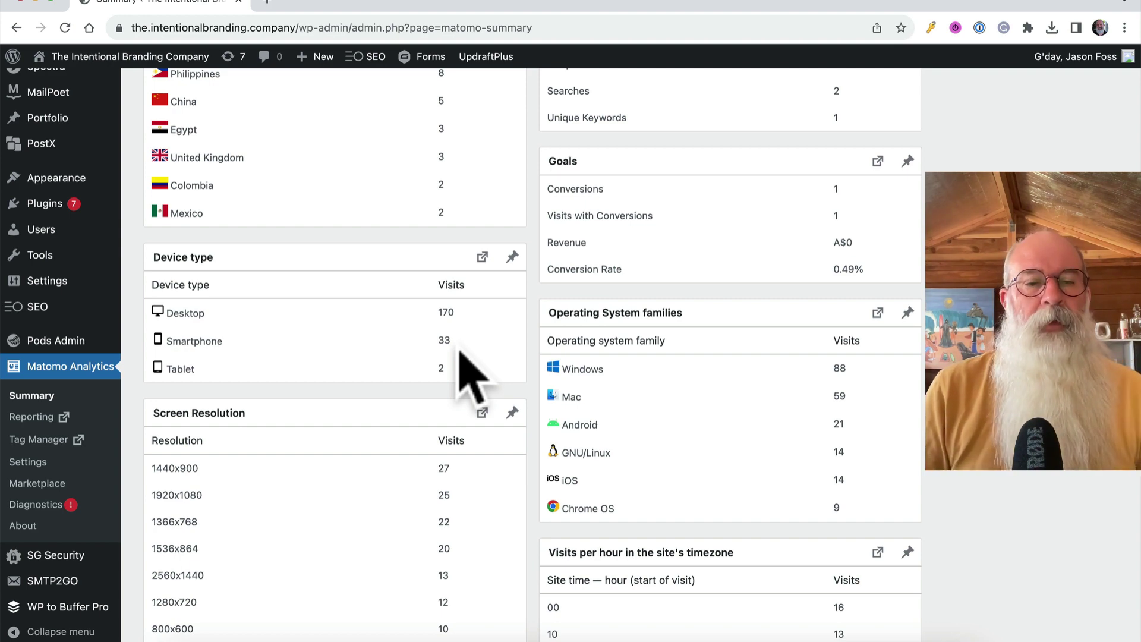
scroll(458, 369, down, 3)
scroll(466, 369, down, 7)
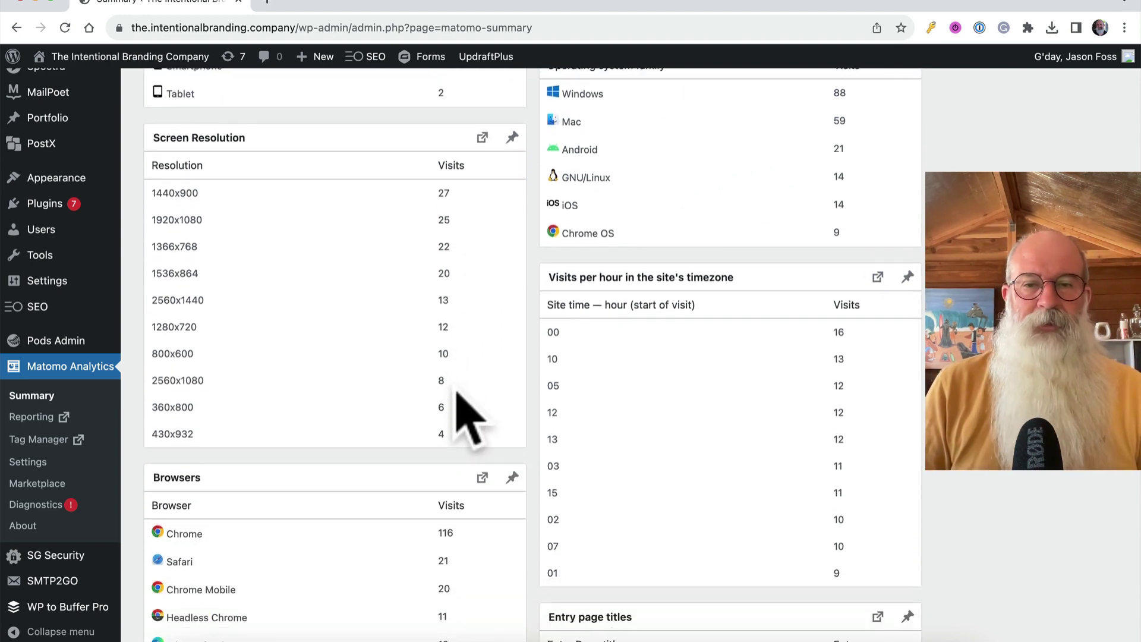
scroll(632, 368, down, 4)
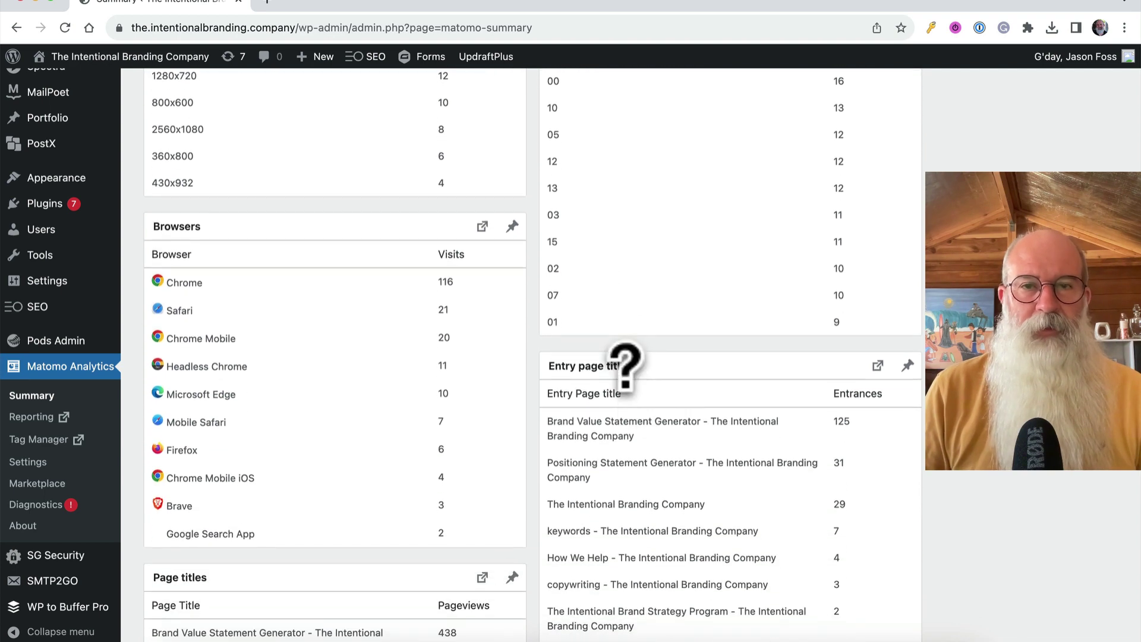
scroll(625, 366, down, 6)
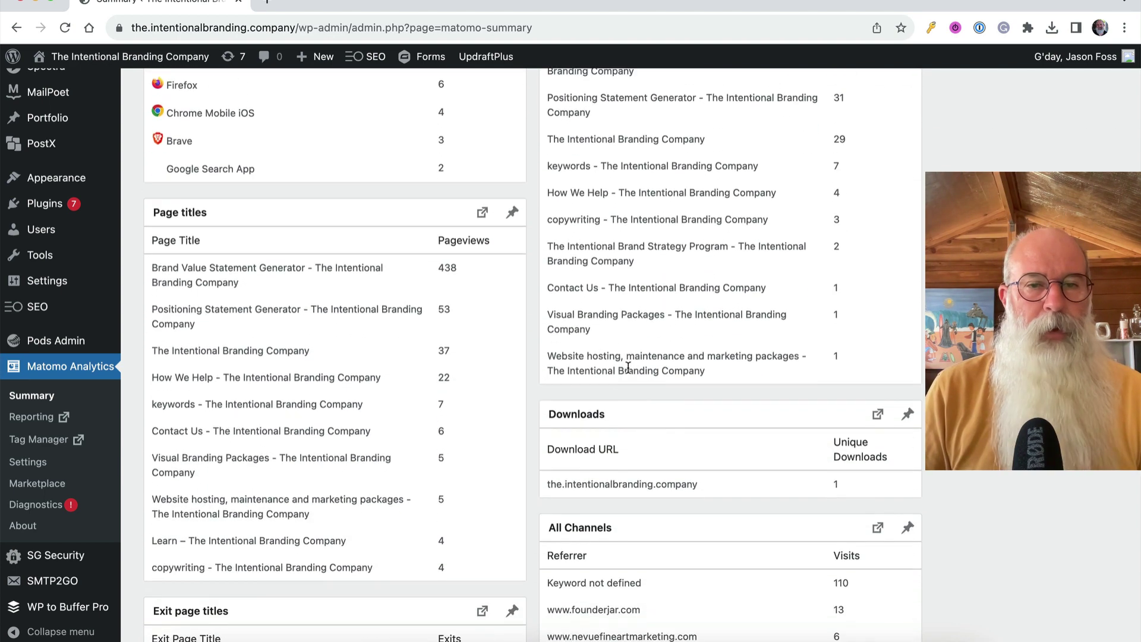
scroll(628, 368, down, 1)
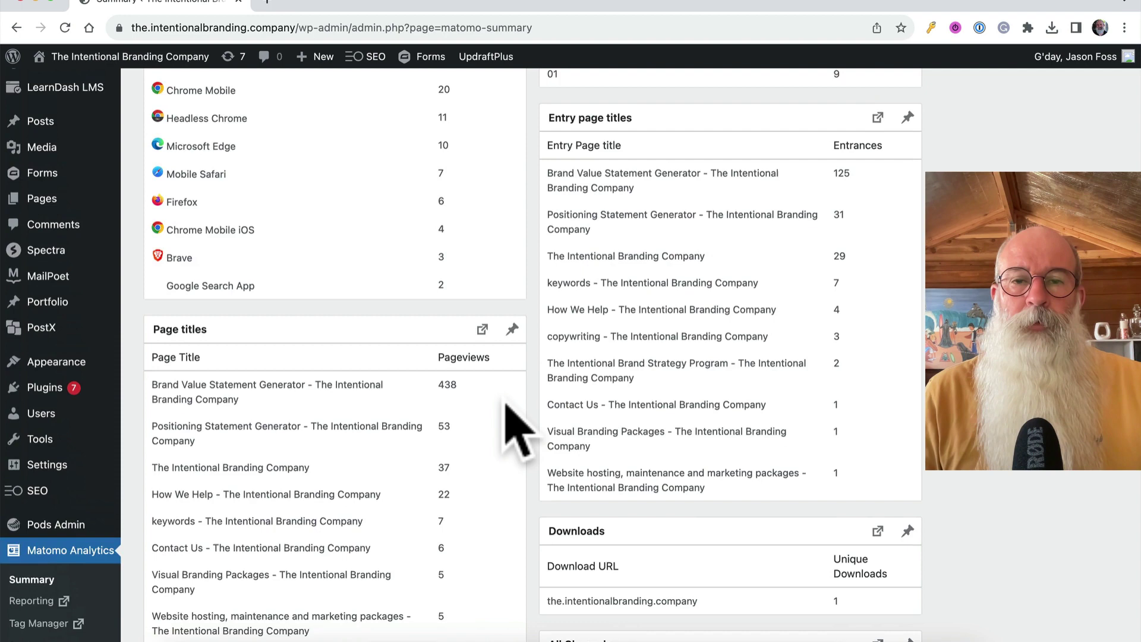
scroll(507, 406, up, 4)
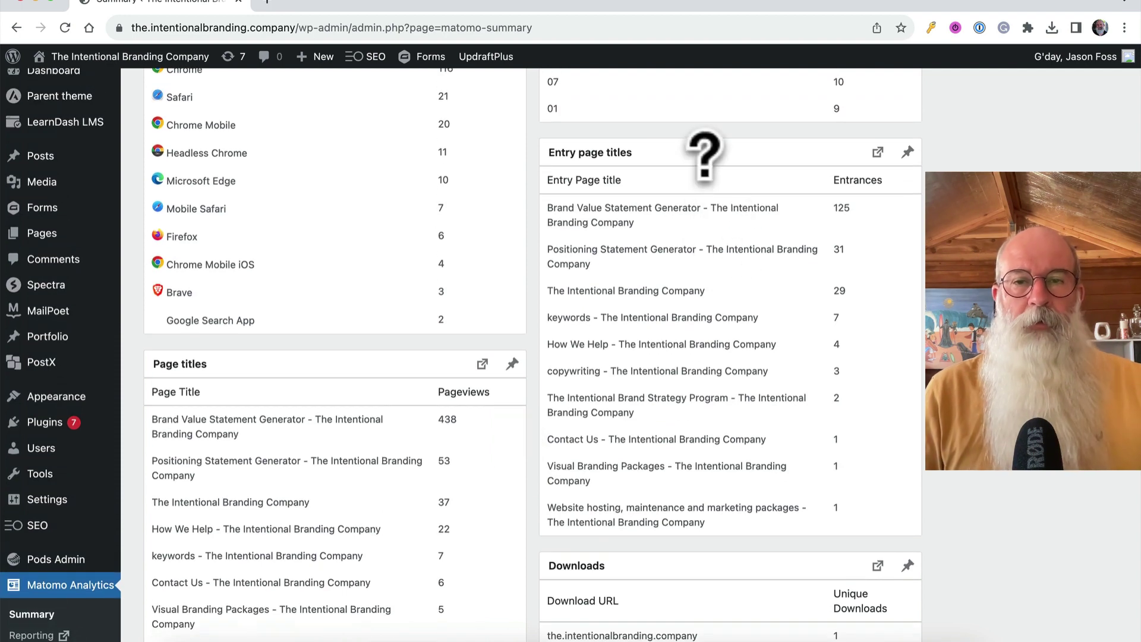
mouse_move(707, 159)
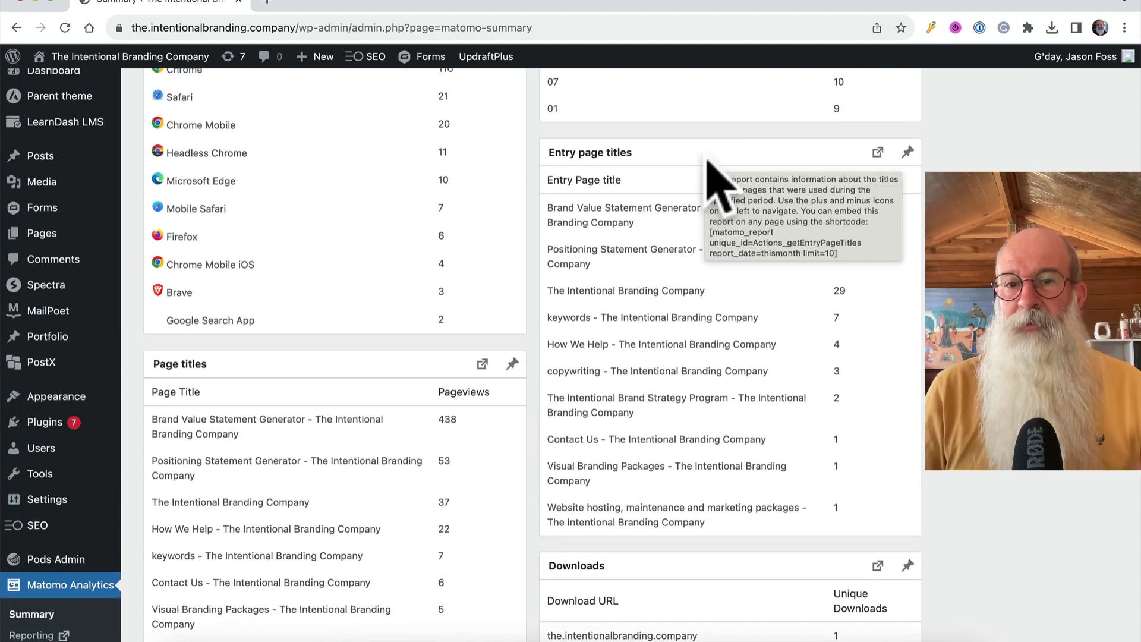
scroll(392, 261, down, 9)
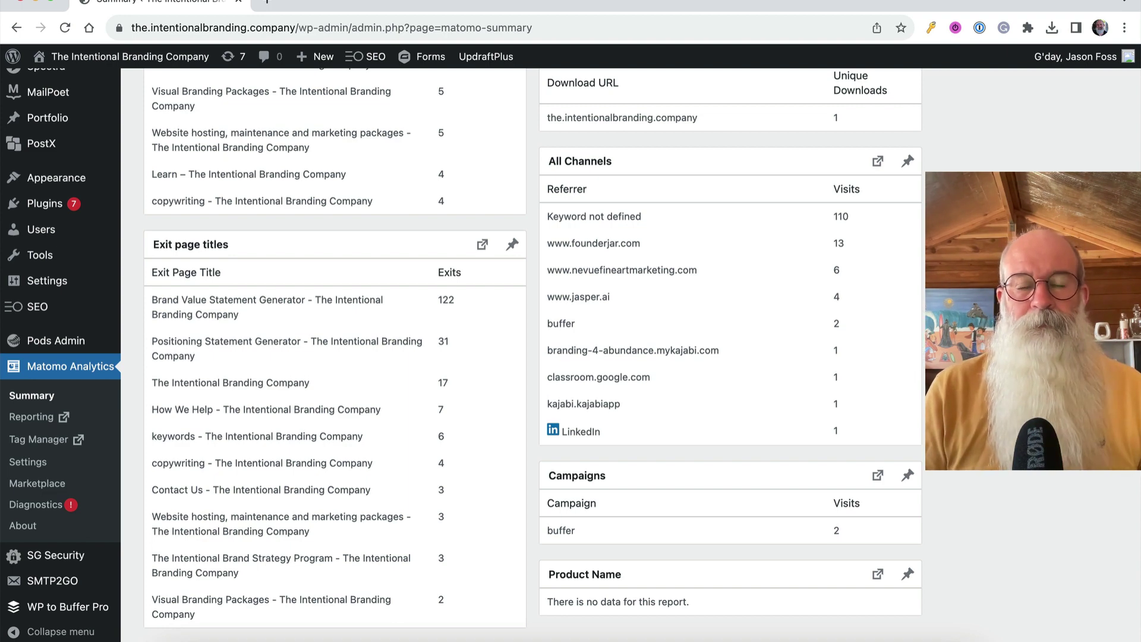
scroll(751, 331, down, 3)
scroll(751, 331, down, 1)
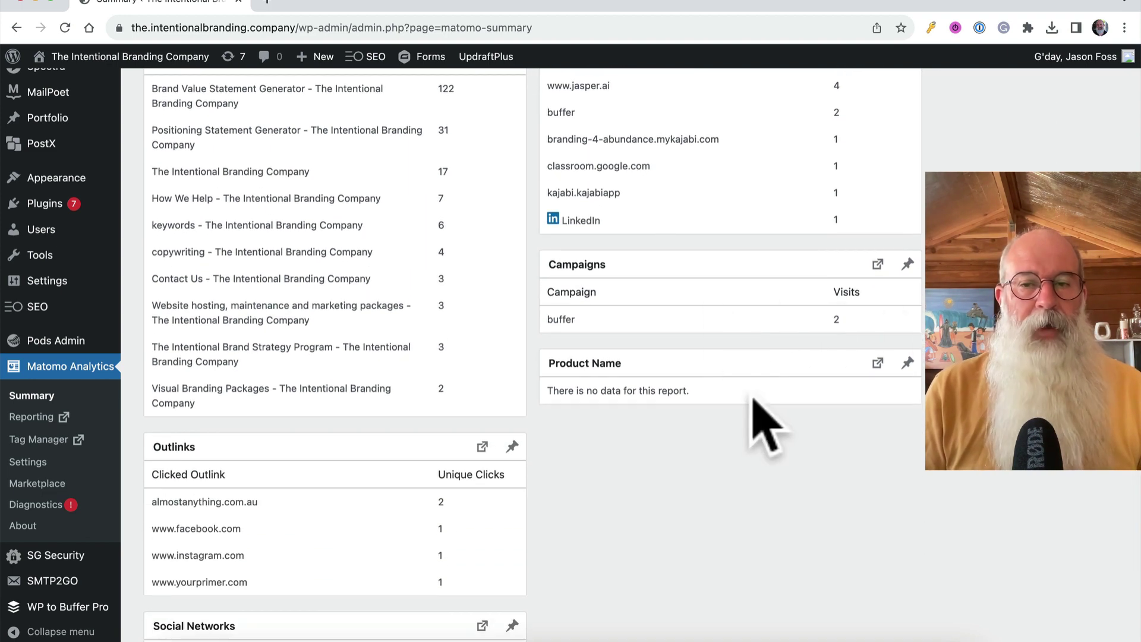
scroll(755, 416, down, 4)
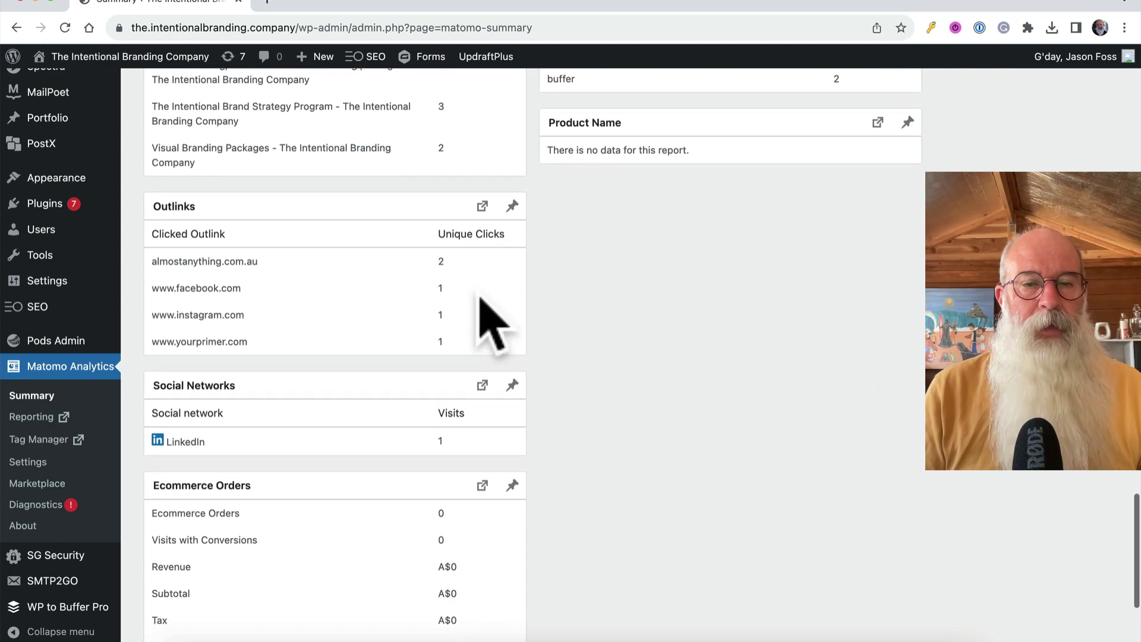
scroll(594, 344, down, 2)
scroll(716, 351, down, 2)
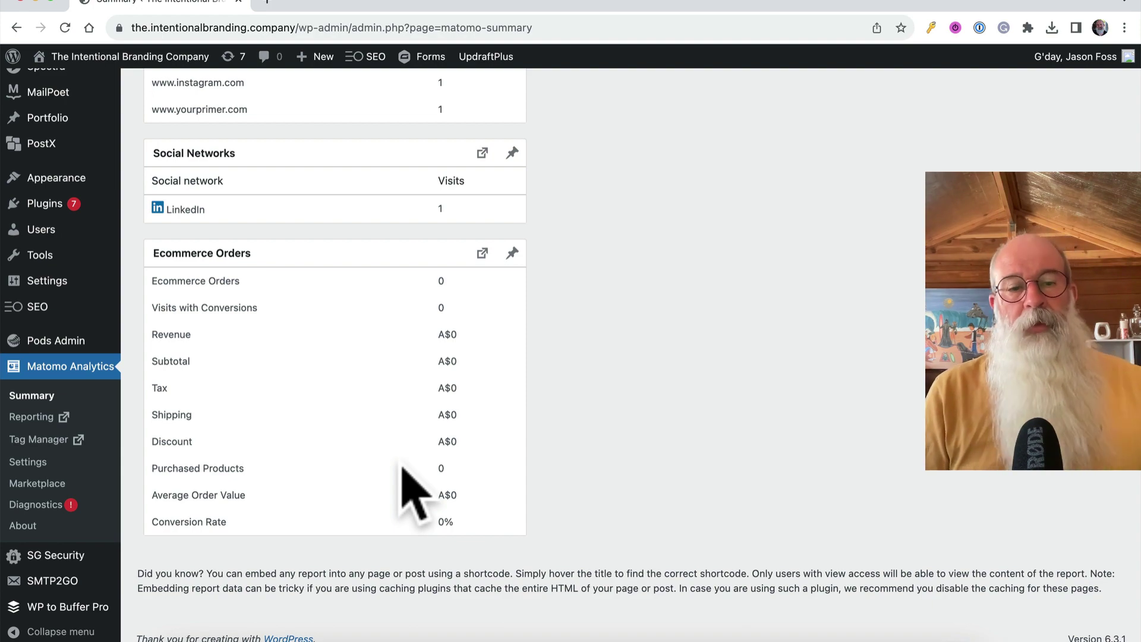
scroll(414, 493, up, 20)
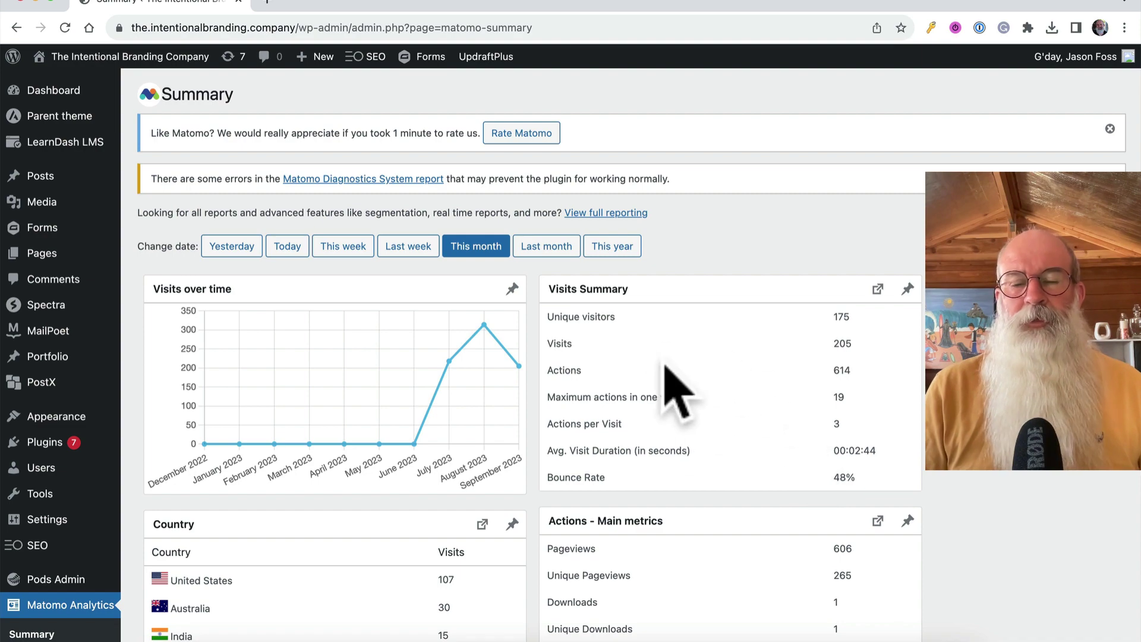
Step: Scroll through the Summary reports again, then switch to View full reporting
scroll(533, 355, down, 12)
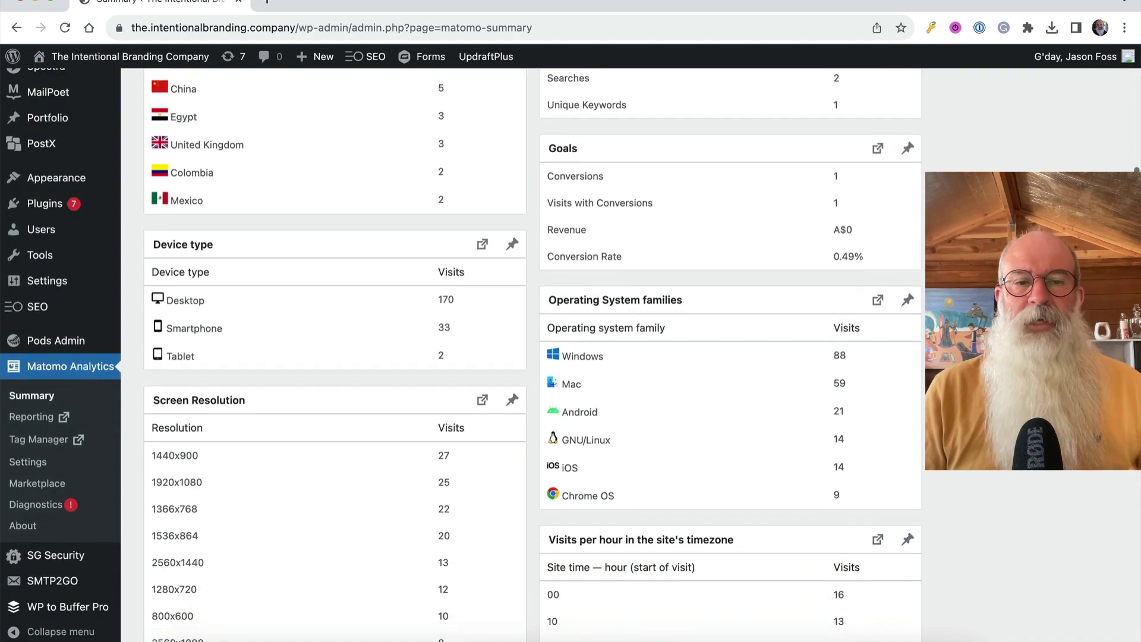
scroll(534, 355, down, 15)
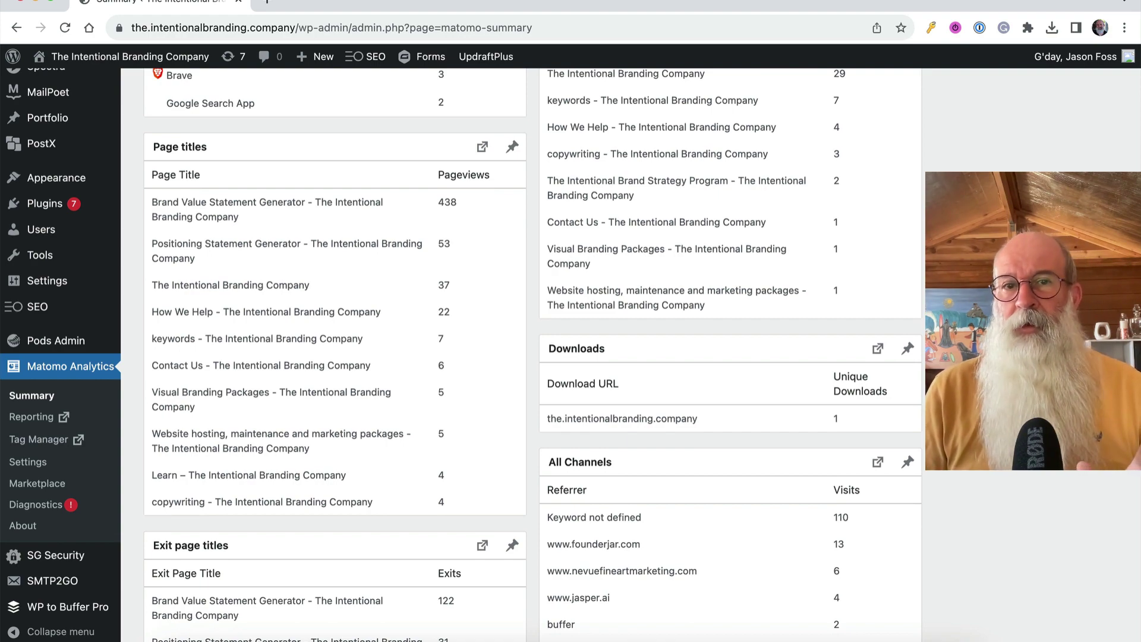
scroll(534, 355, up, 20)
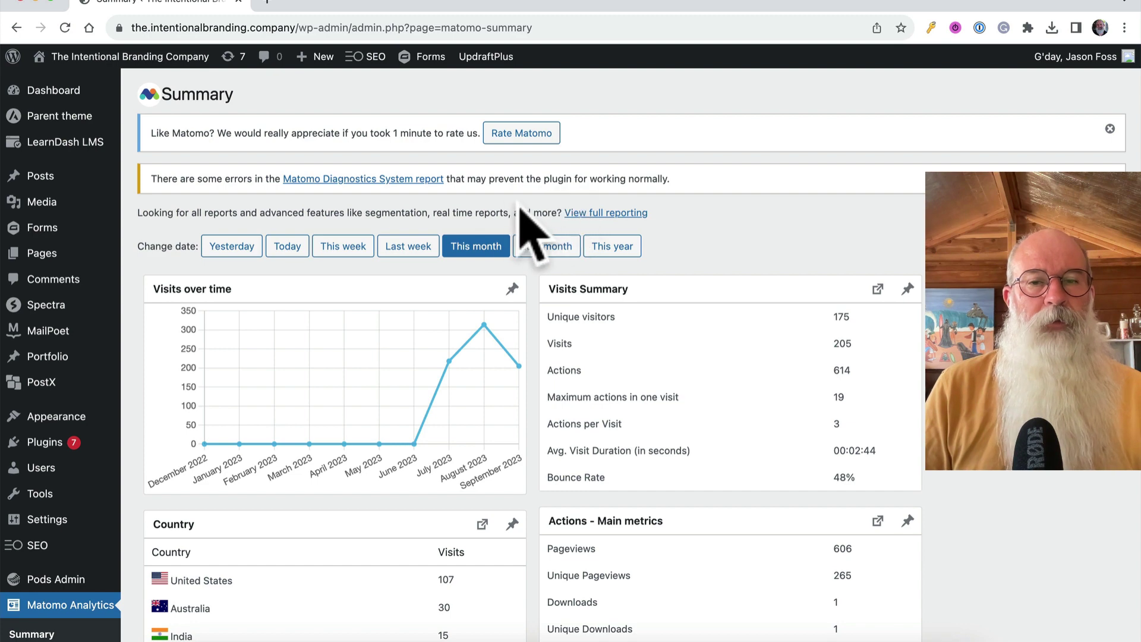
click(596, 213)
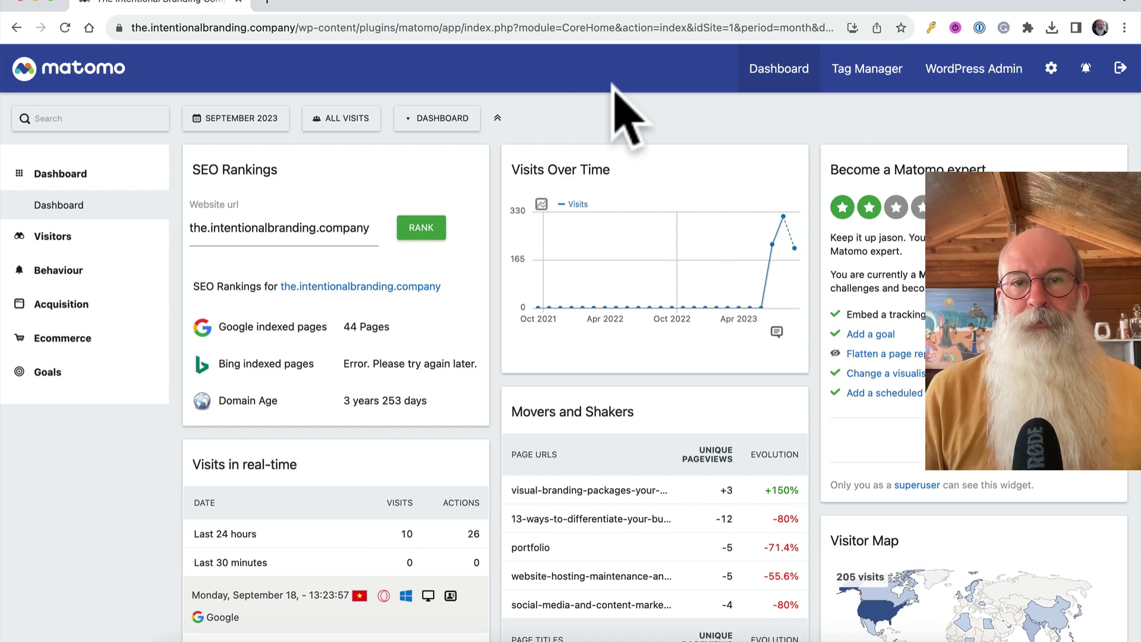
Step: Expand the Visitors, Behaviour, Acquisition, Ecommerce and Goals report lists in Matomo's sidebar
click(53, 238)
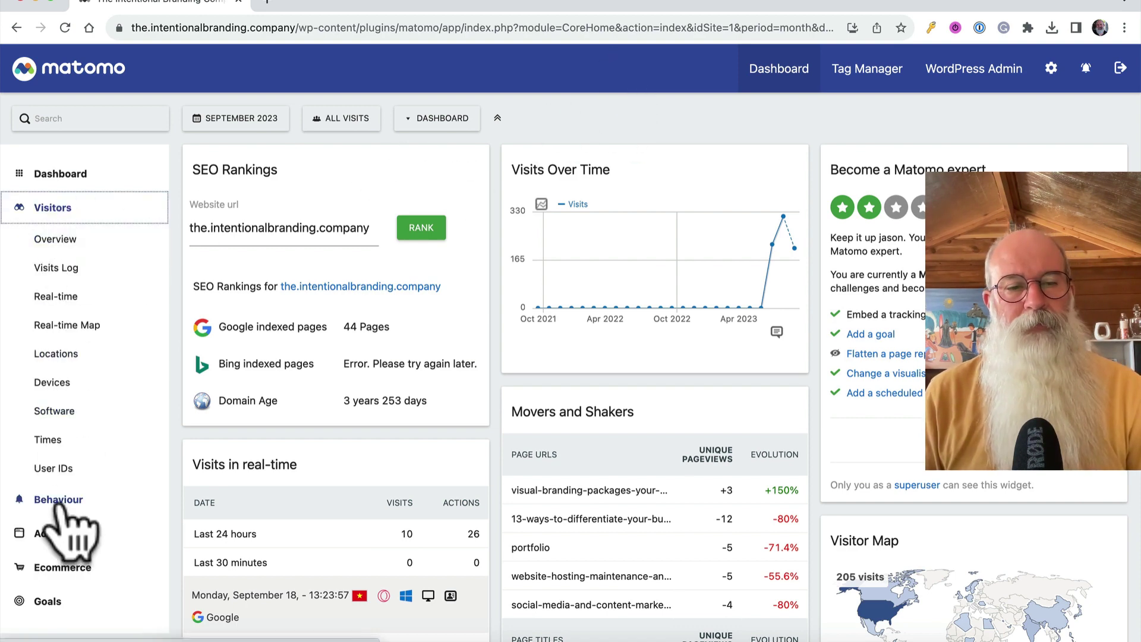
click(59, 503)
scroll(72, 452, down, 3)
click(62, 476)
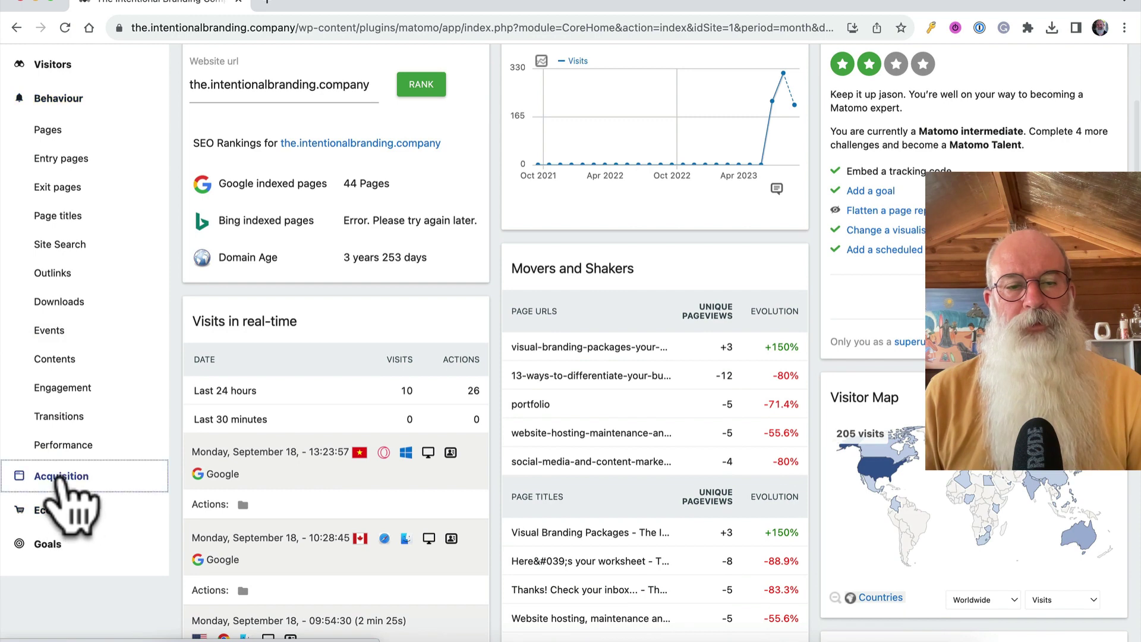
click(62, 376)
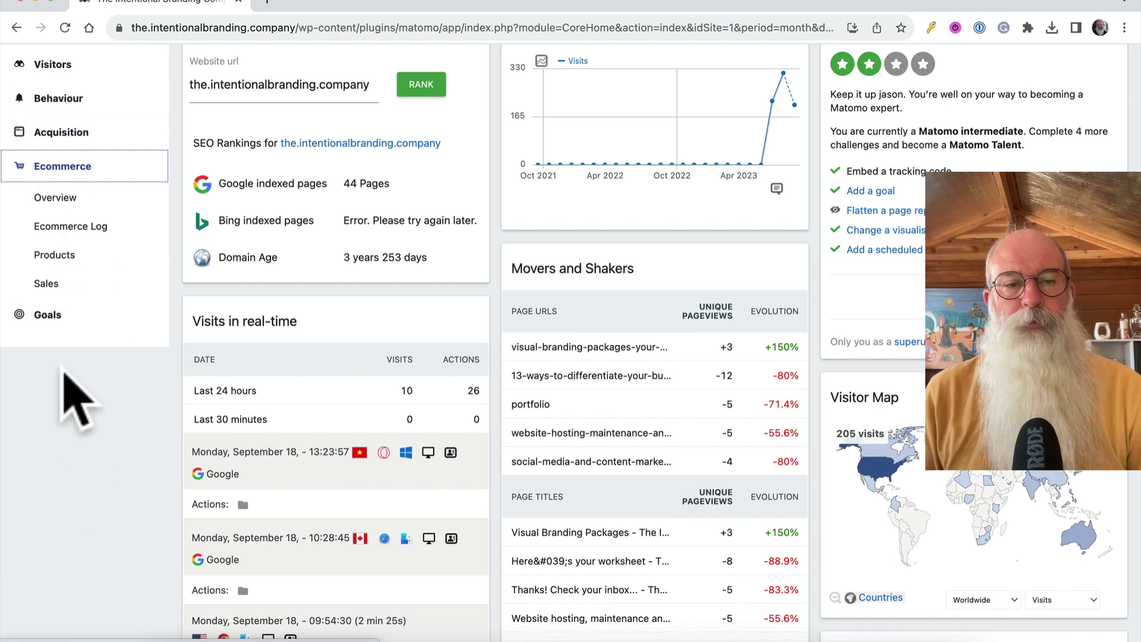
click(45, 319)
click(89, 260)
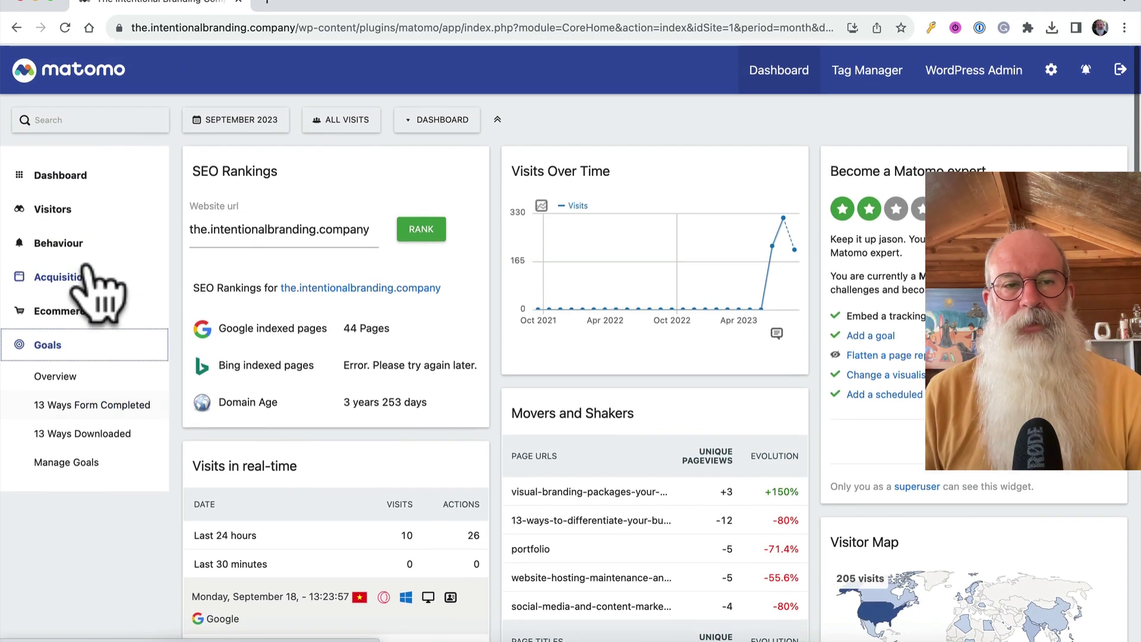
click(66, 211)
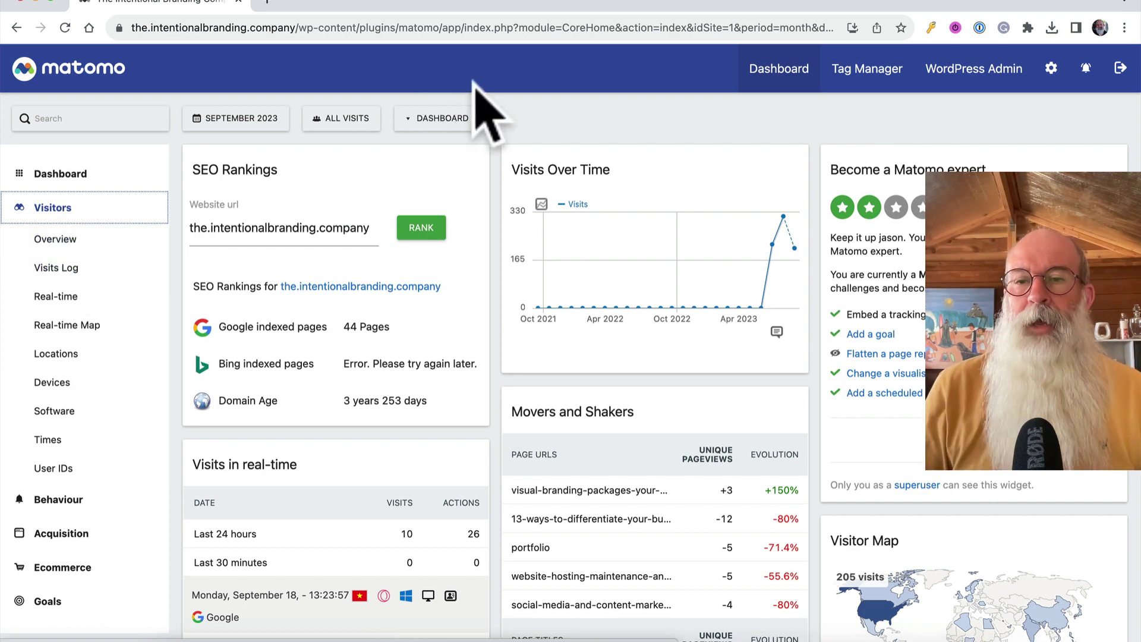
Step: Return from Matomo to the WordPress admin Dashboard
click(967, 84)
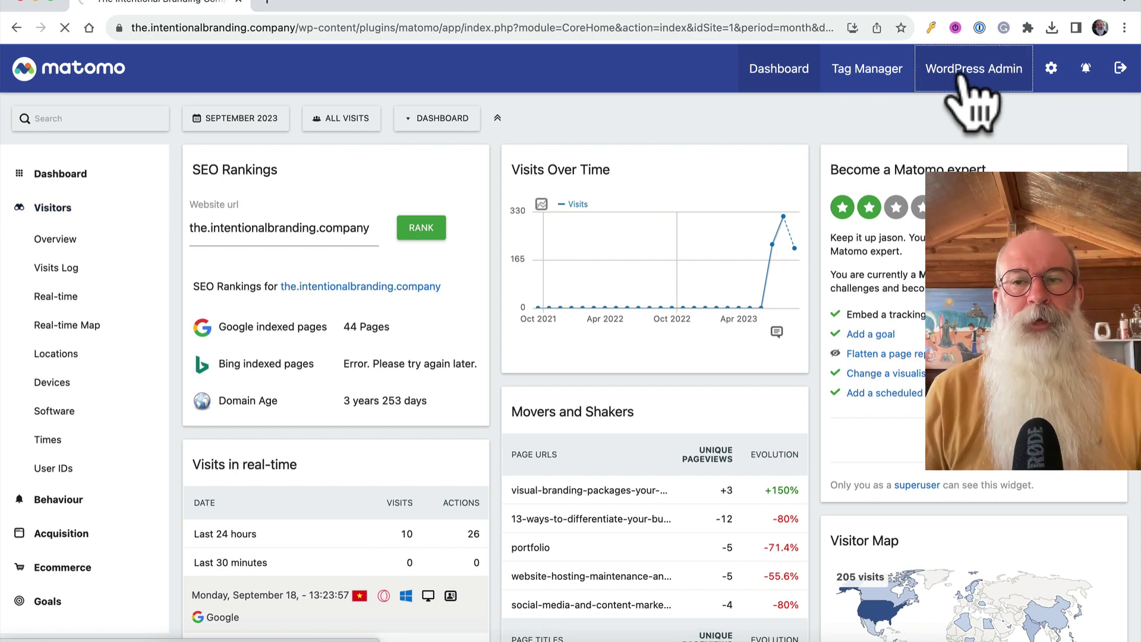